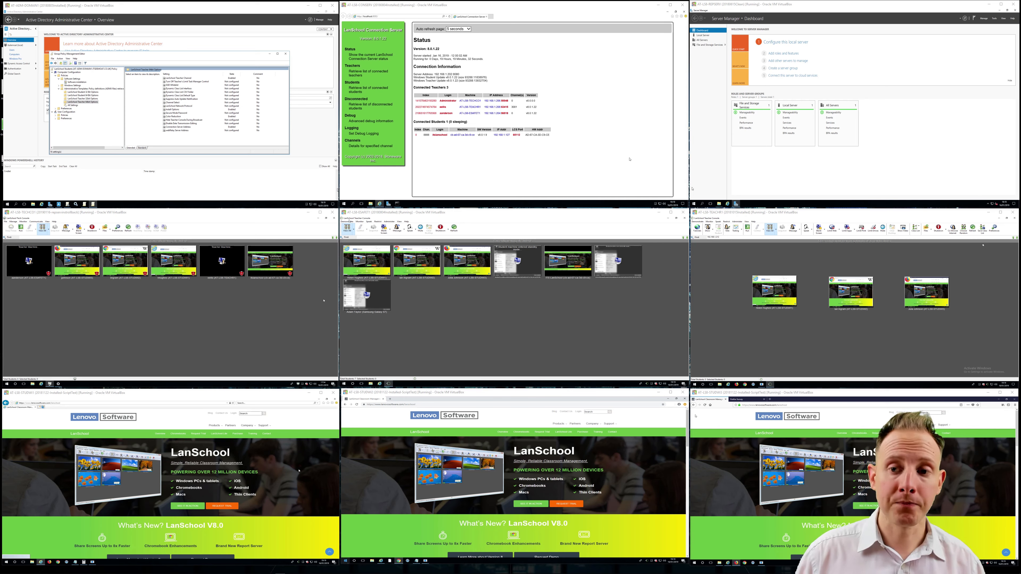
Open Task Manager on the report server virtual machine and view its performance data.
click(908, 140)
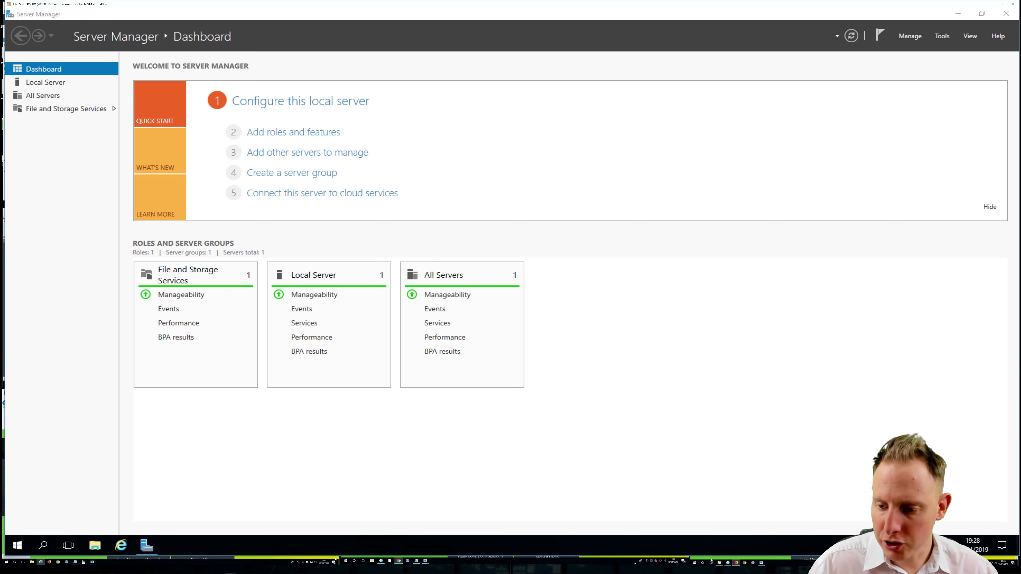
right_click(970, 547)
click(896, 501)
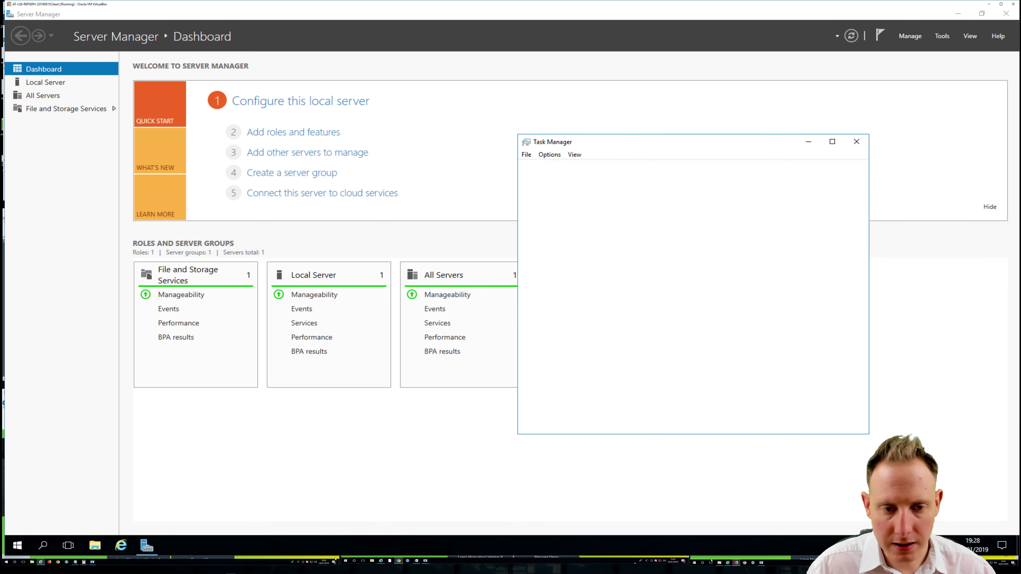
click(588, 168)
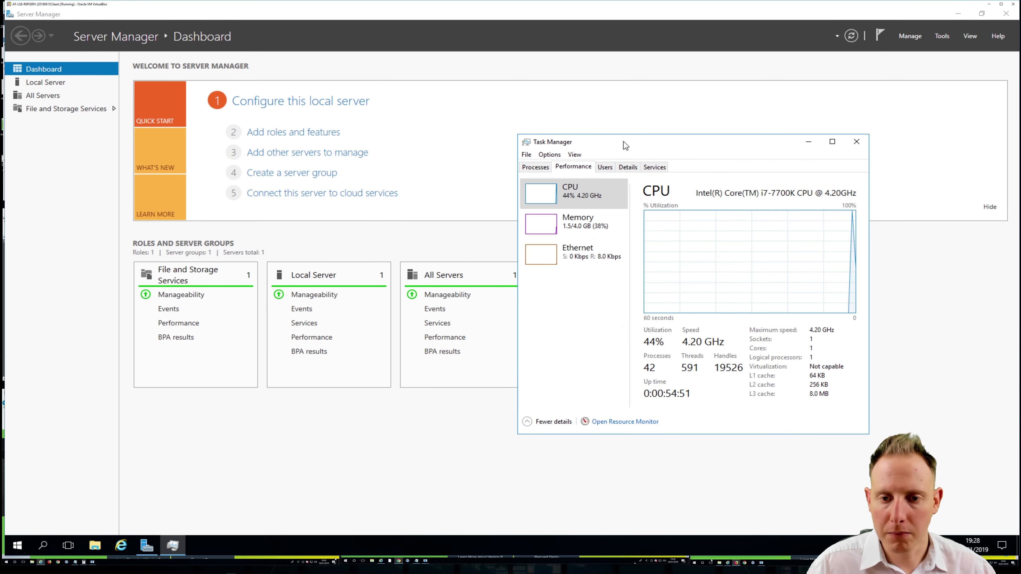
drag(668, 144, 720, 149)
Open the system properties of This PC and arrange them beside Task Manager to examine the server's specifications.
key(super+e)
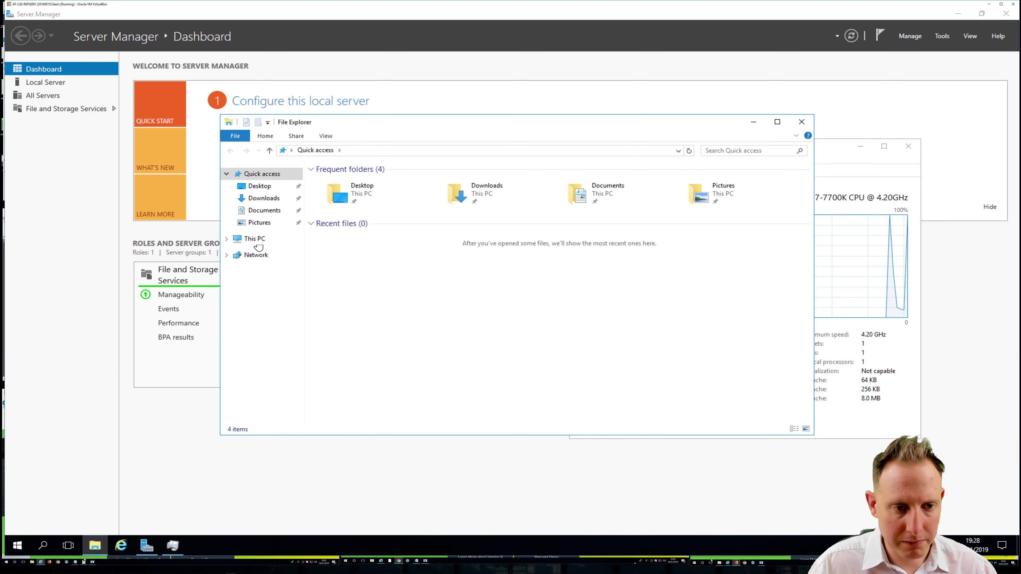
click(254, 239)
right_click(547, 351)
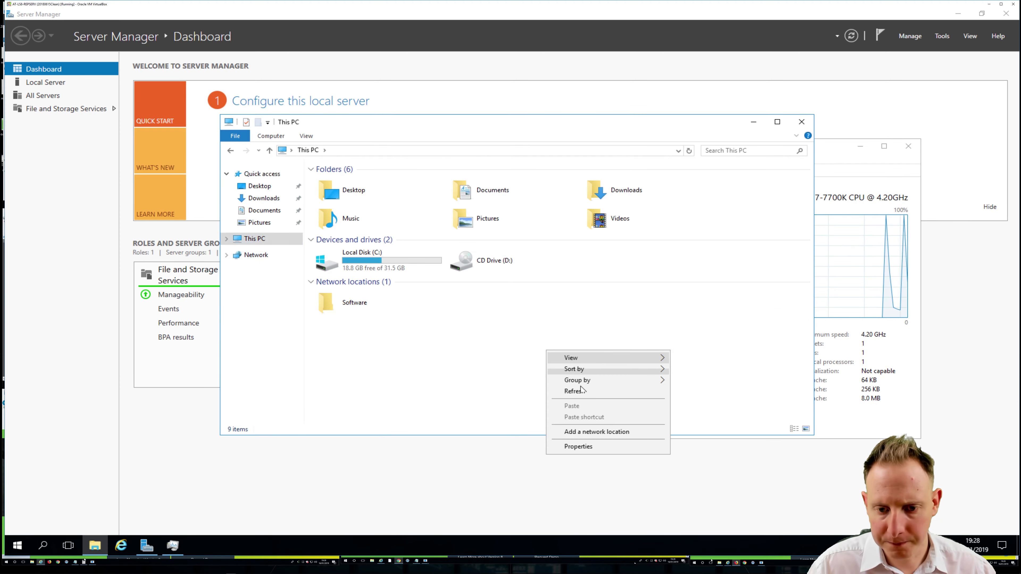
click(582, 447)
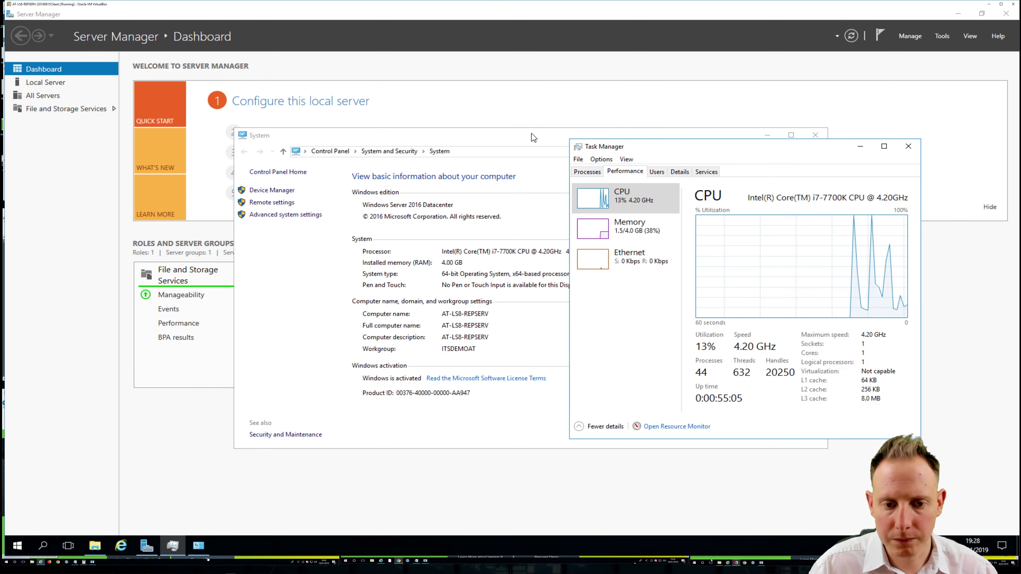
drag(534, 138, 402, 151)
drag(773, 146, 806, 164)
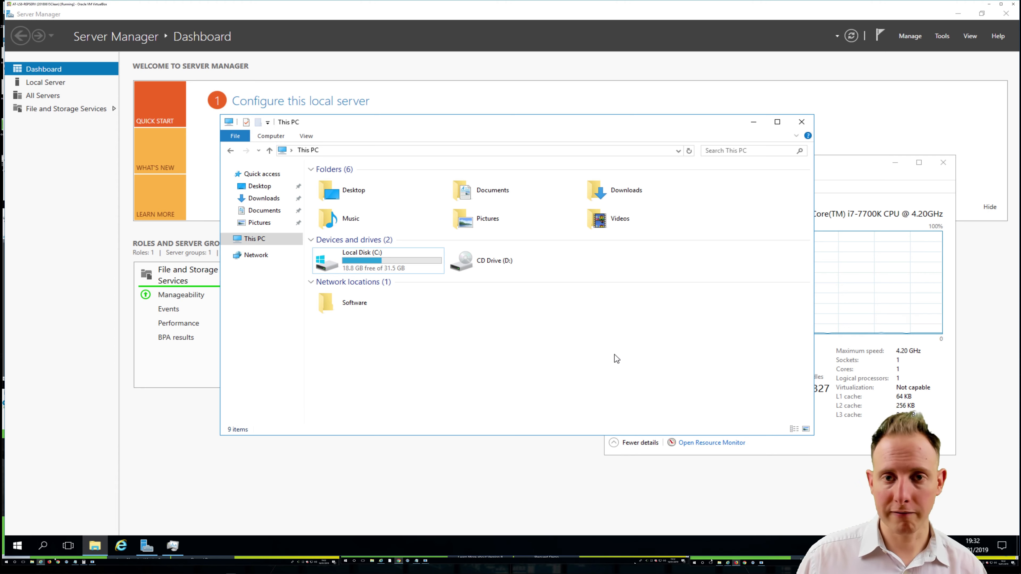
Copy the ls801022ecopy_eng archive from the Software network location's ITS\LanSchool folder into Downloads, expanding the transfer details.
click(351, 292)
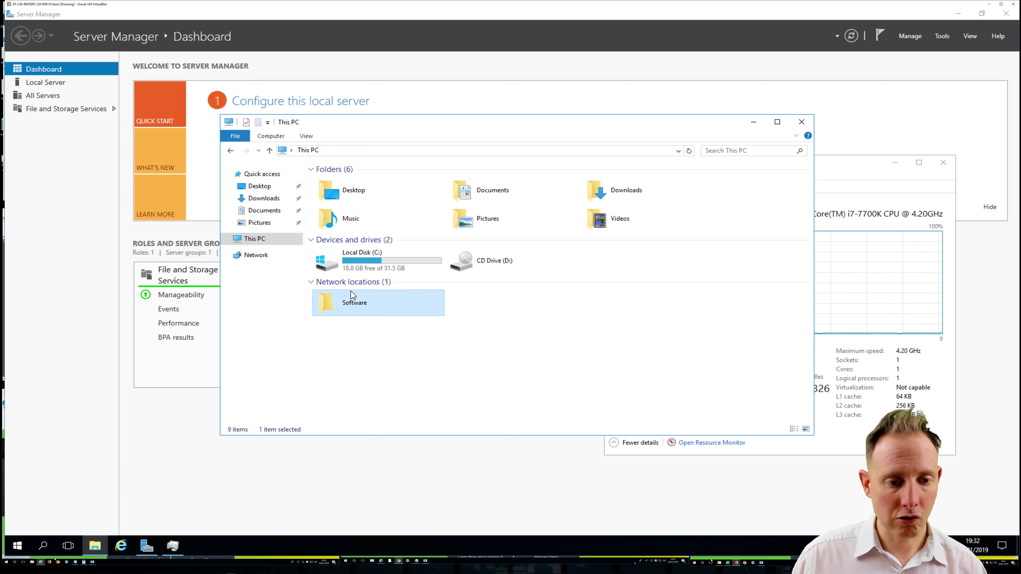
double_click(351, 291)
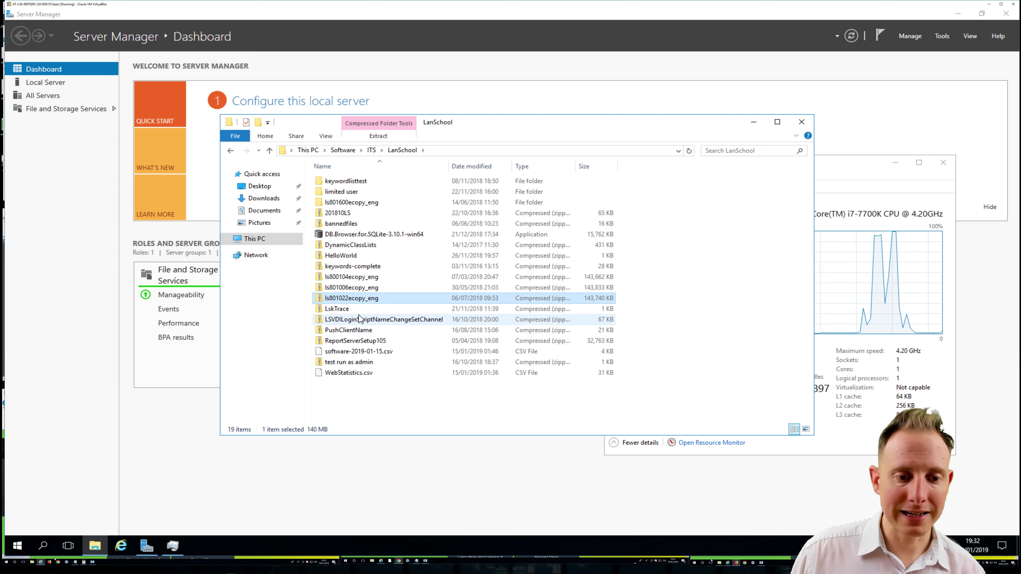
right_click(372, 300)
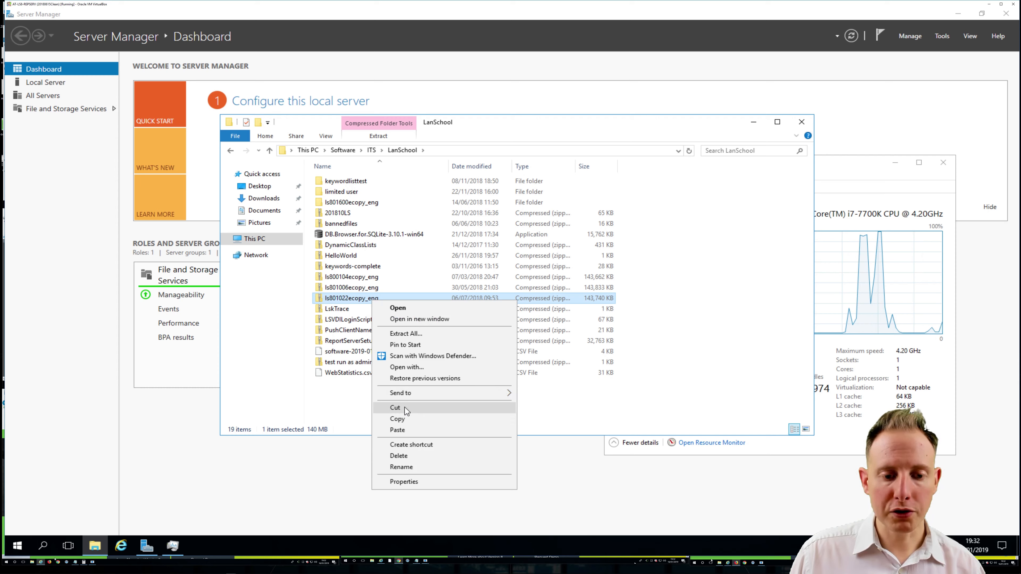
click(405, 417)
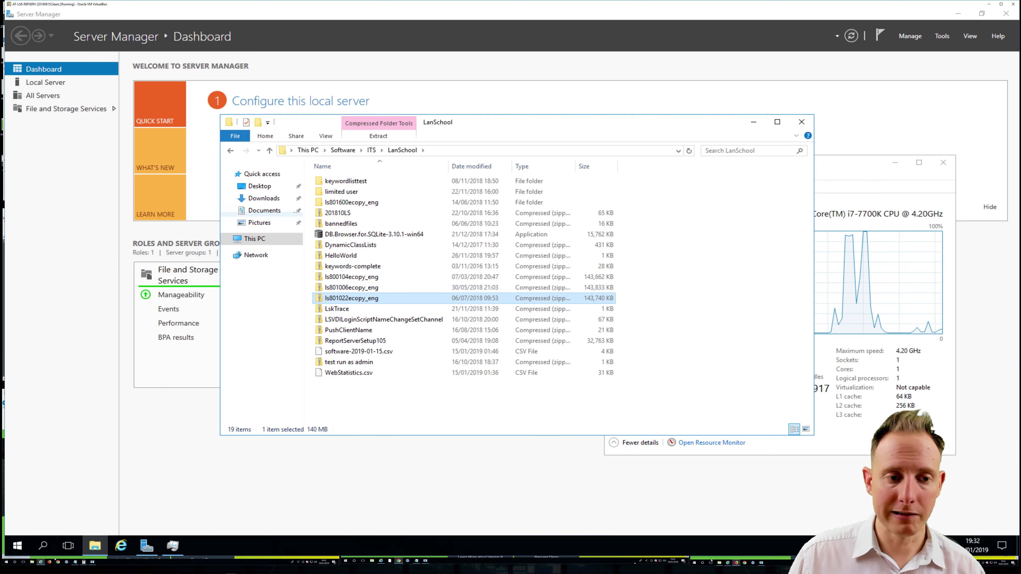
click(281, 198)
right_click(404, 241)
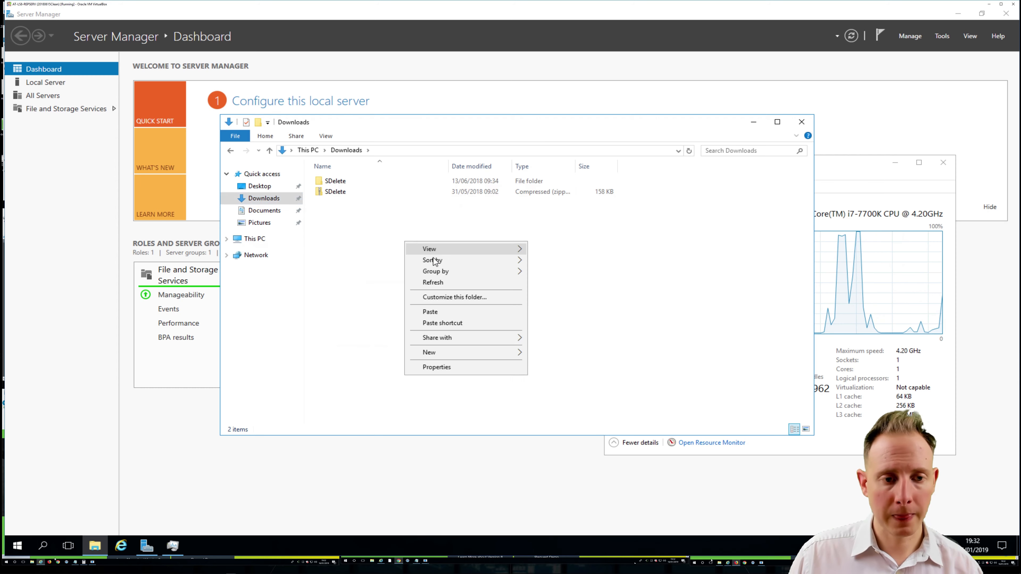
click(431, 313)
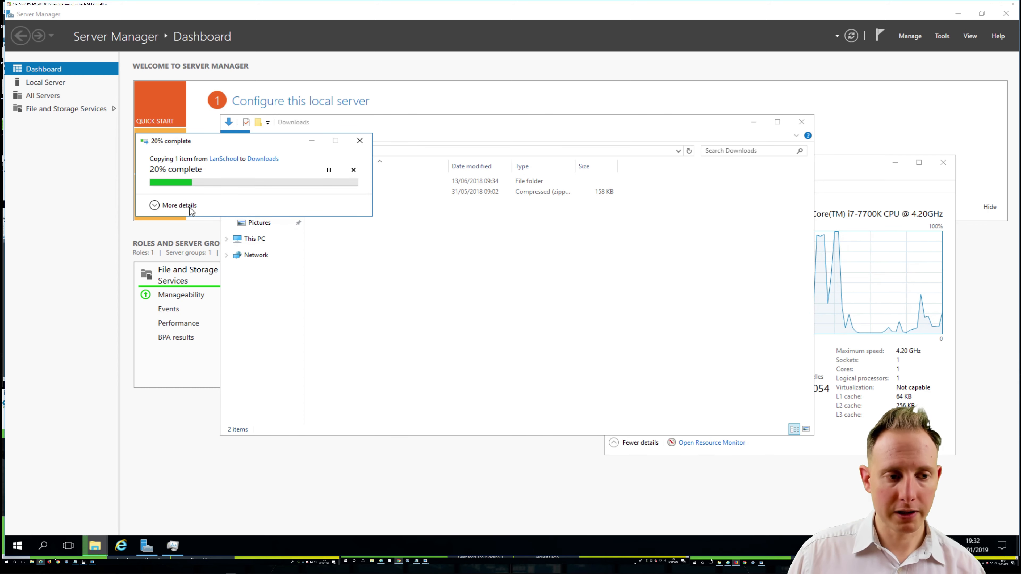
click(172, 205)
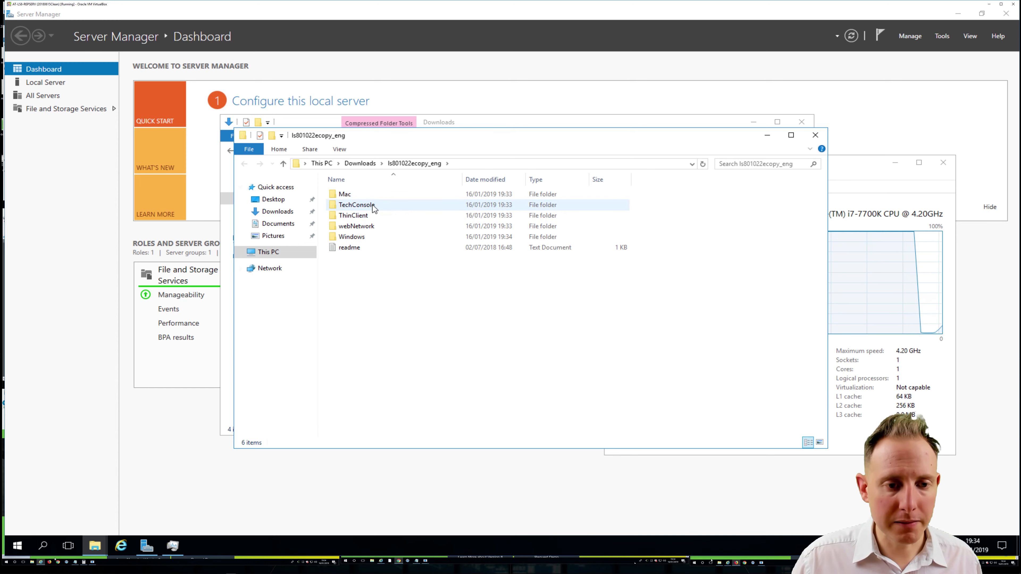
Launch ReportServerSetup as administrator from the TechConsole folder of the extracted ls801022ecopy_eng package.
double_click(372, 204)
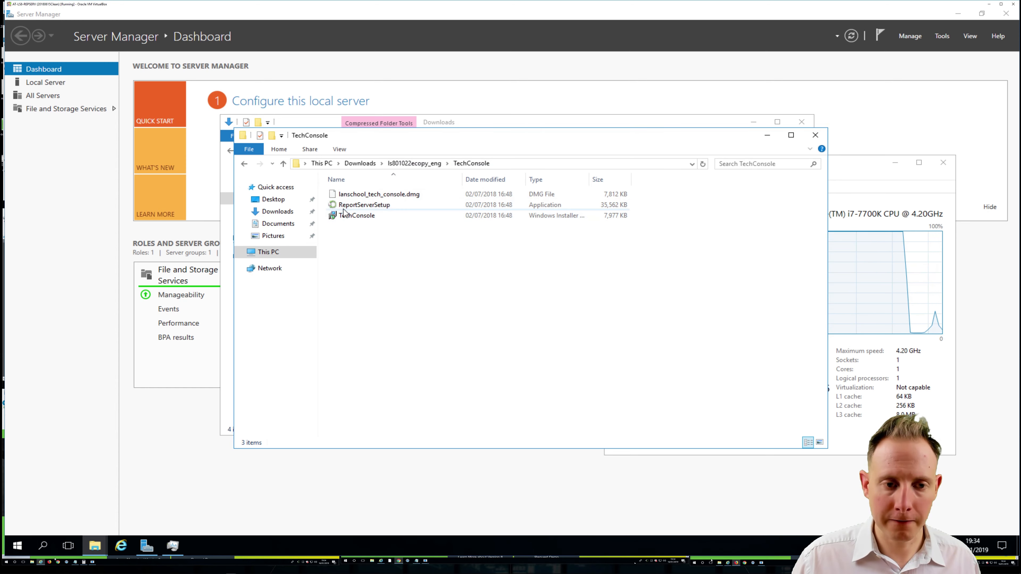
click(364, 205)
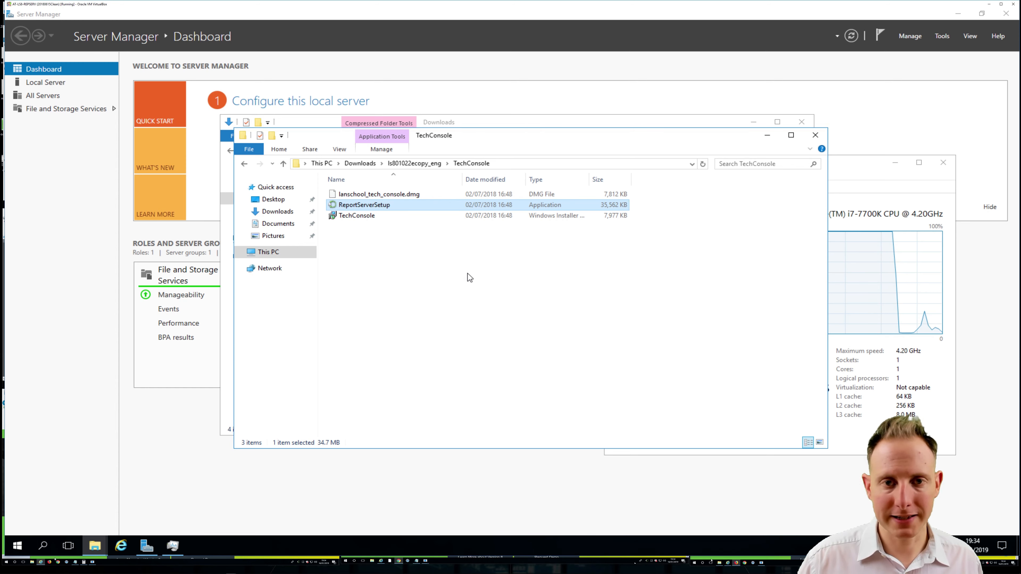
right_click(373, 208)
click(432, 227)
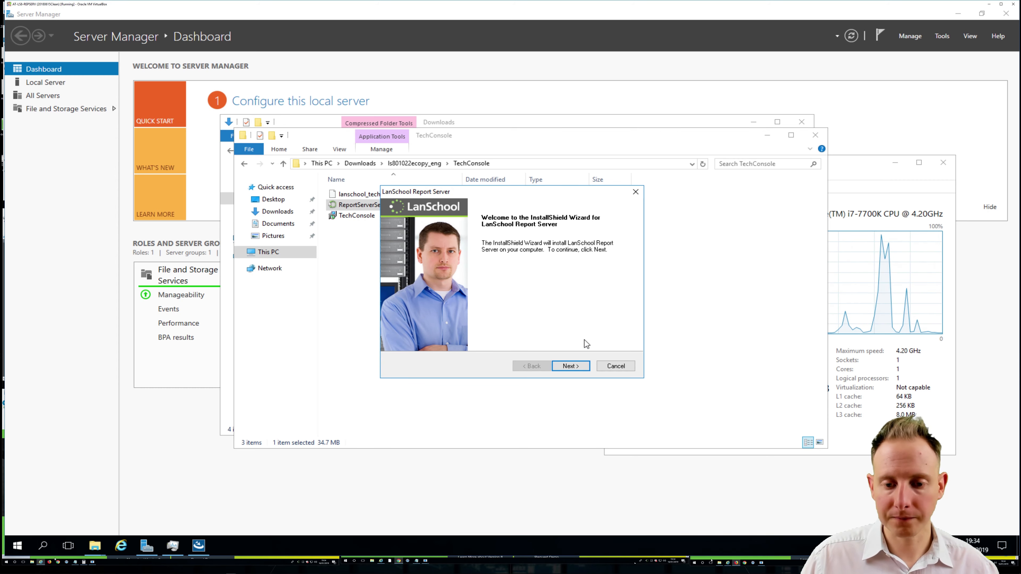
Install LanSchool Report Server, accepting the license agreement, and finish with an immediate computer restart.
click(570, 366)
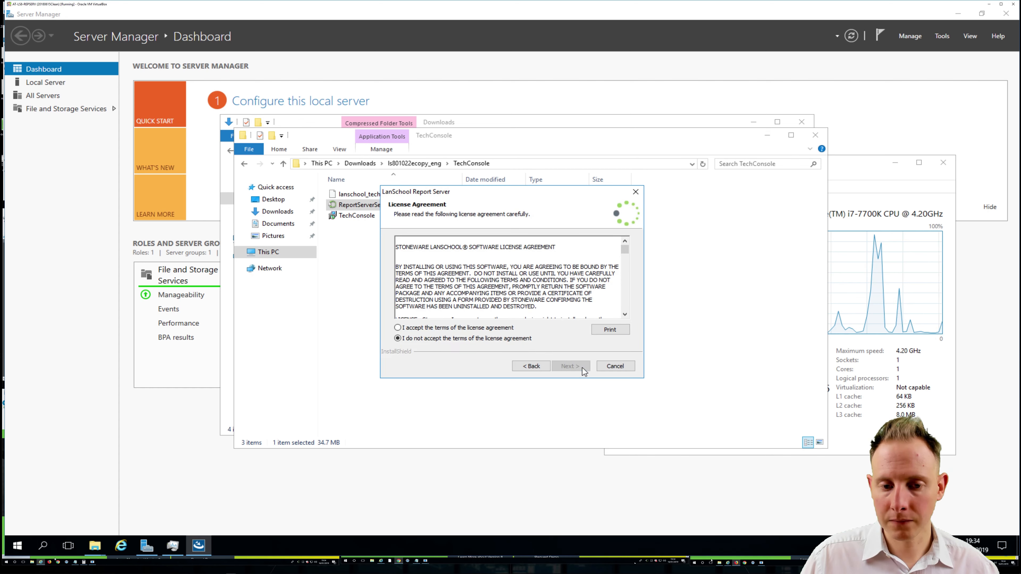
click(499, 325)
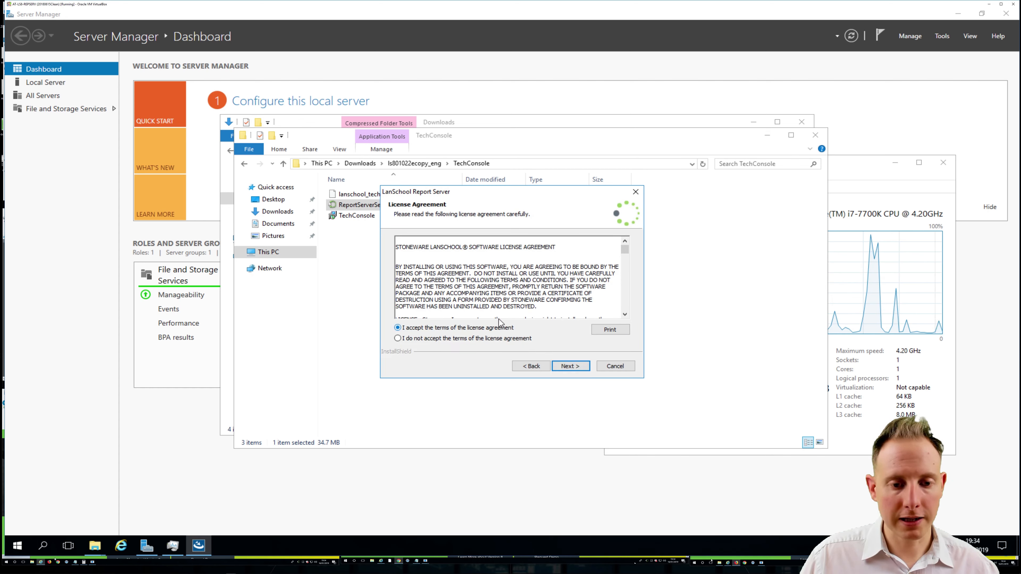
click(570, 366)
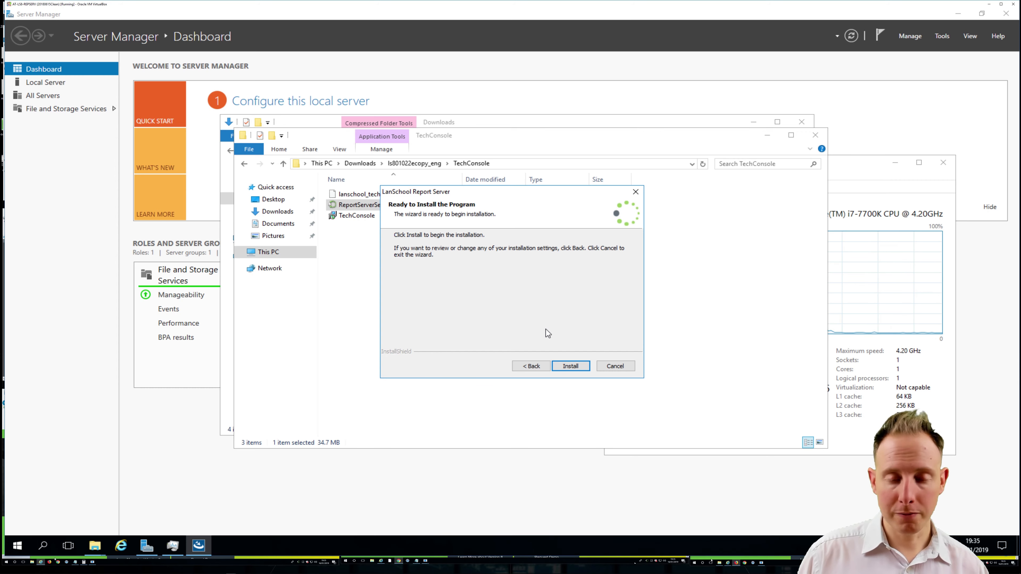
key(Return)
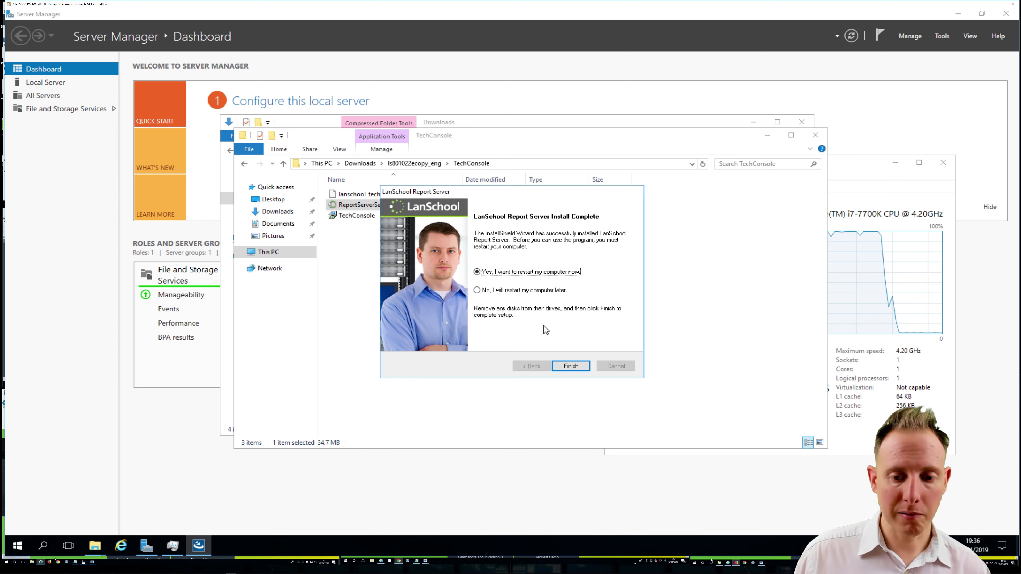
click(571, 368)
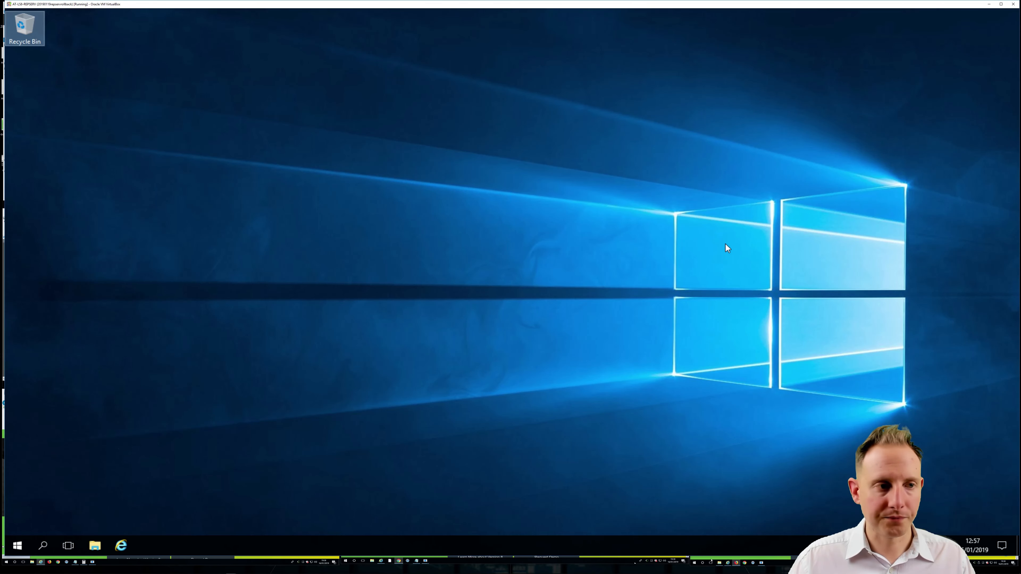
Check Task Manager's running processes for the LskAnoun Application (32 bit).
click(312, 198)
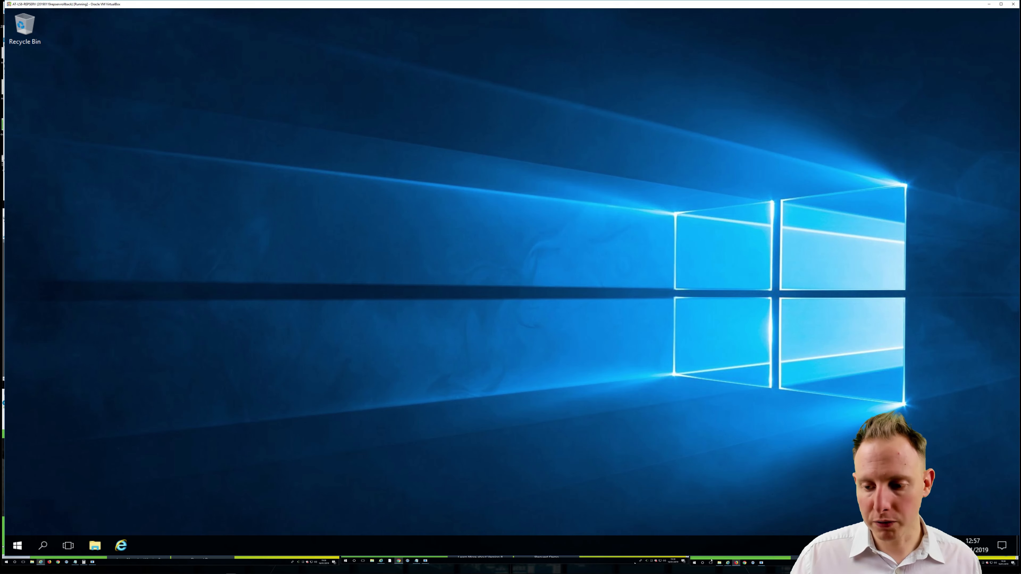
key(ctrl+shift+Escape)
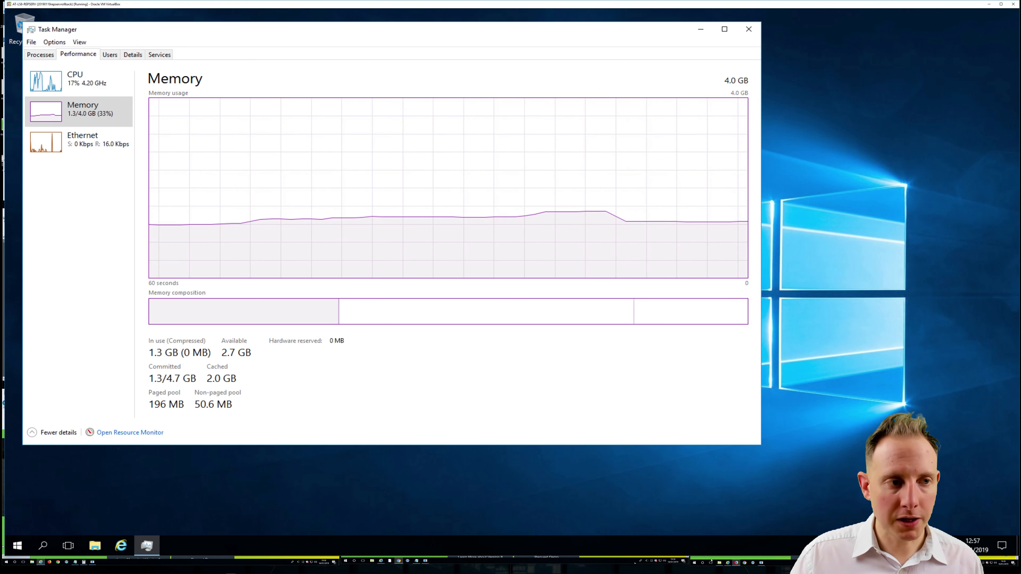
click(40, 55)
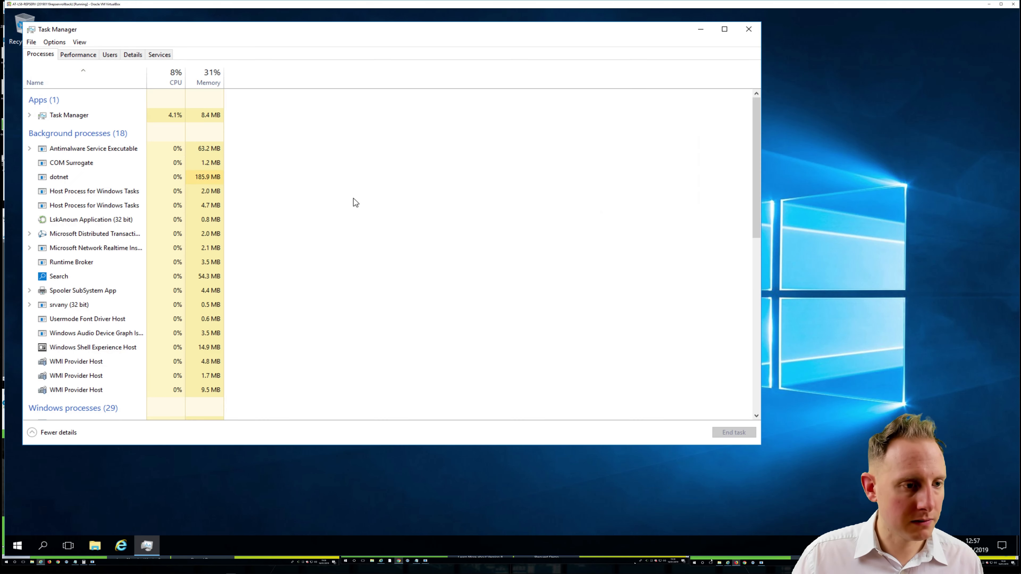
click(114, 219)
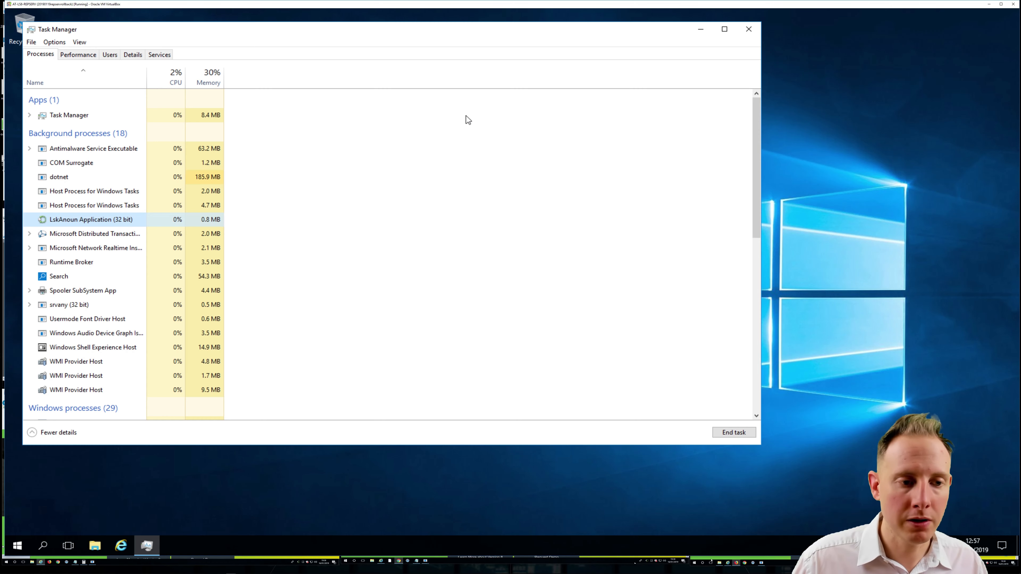
drag(465, 27, 512, 50)
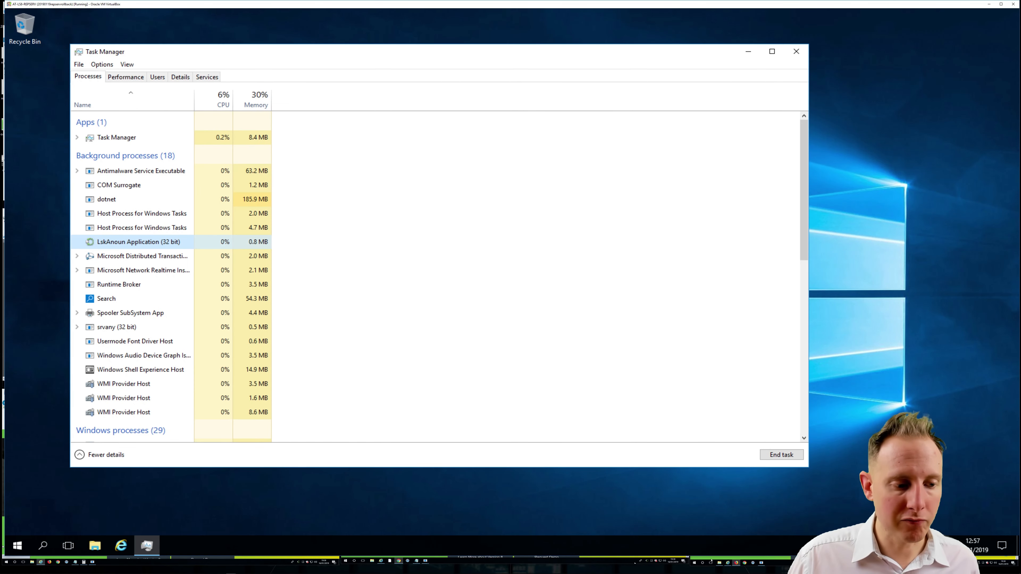
Open Windows Services and locate the LskAnnounce service to check its status.
click(17, 546)
text(s)
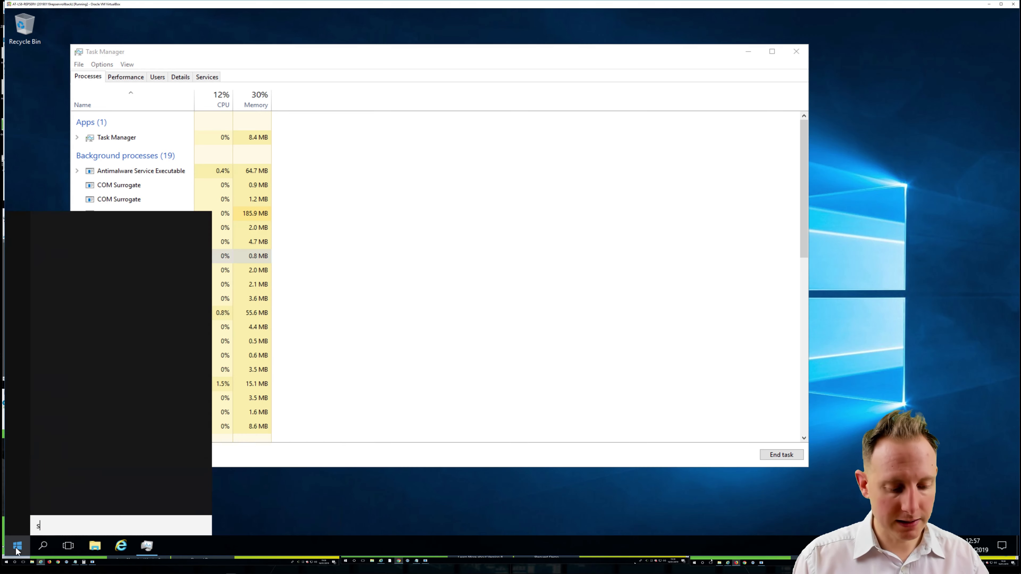
text(ervices)
key(Return)
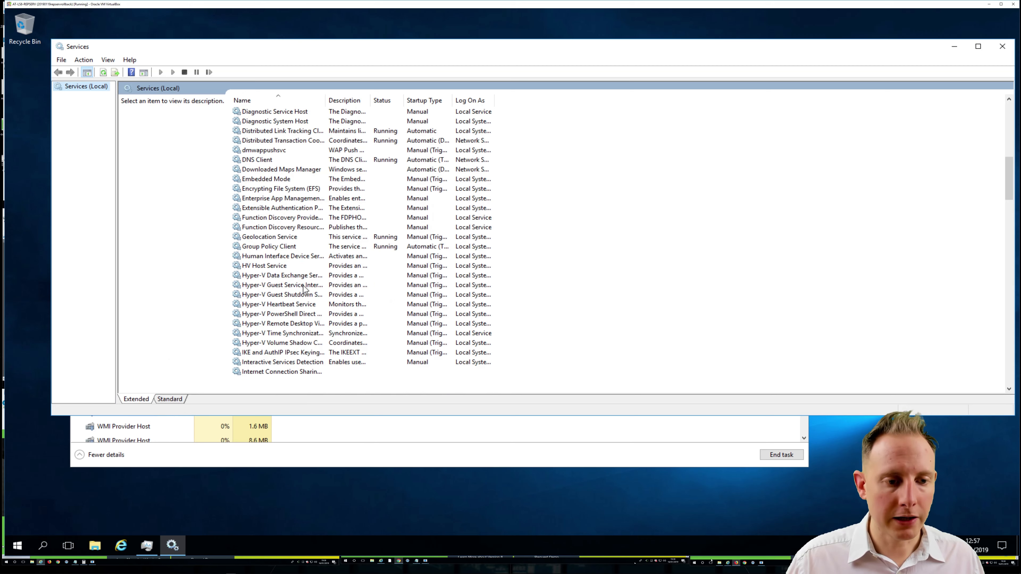
scroll(303, 288, down, 8)
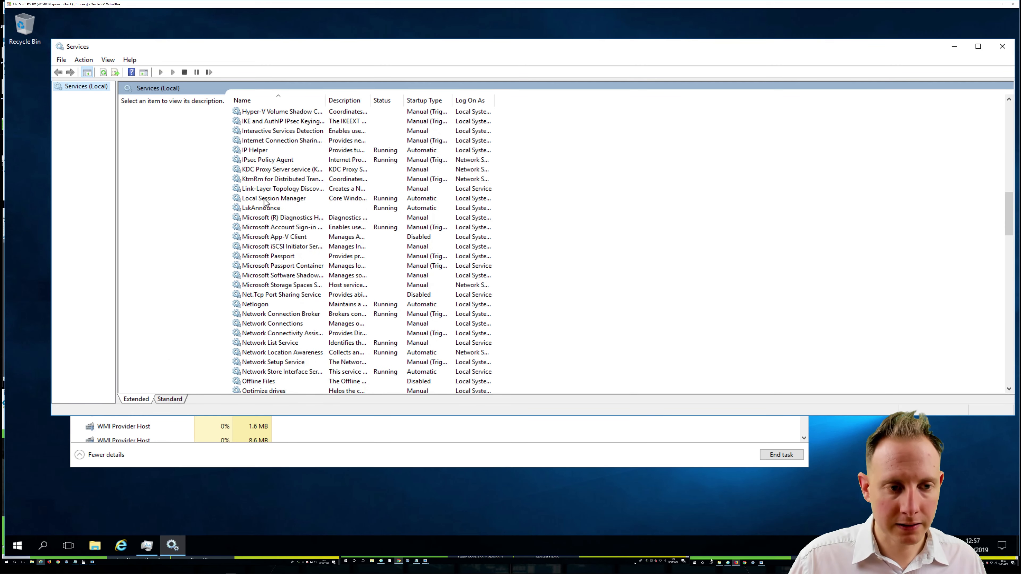
click(273, 207)
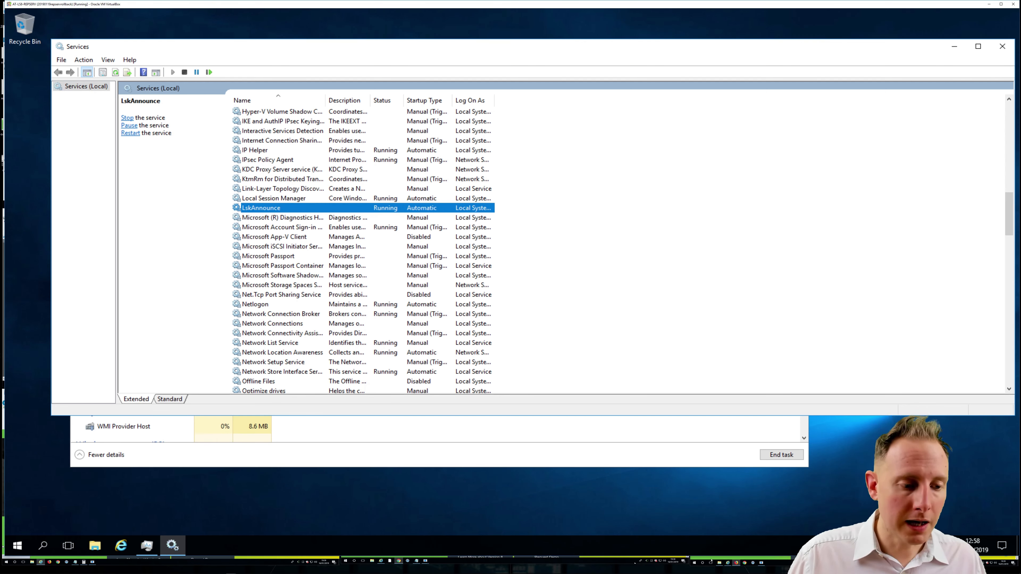
Browse to the LanSchool Report Server folder in Program Files (x86) on the C: drive.
click(95, 545)
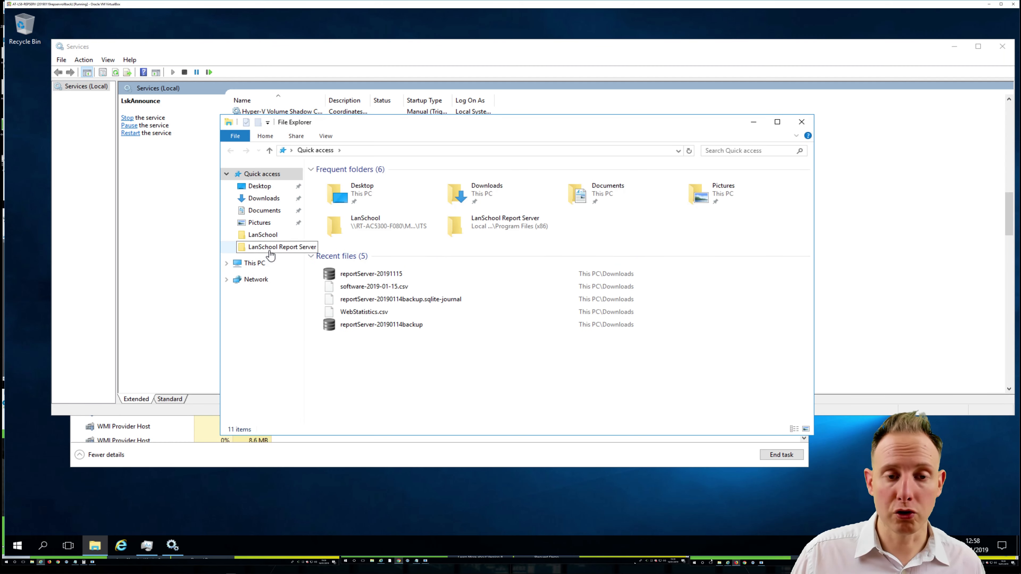
click(265, 265)
click(356, 257)
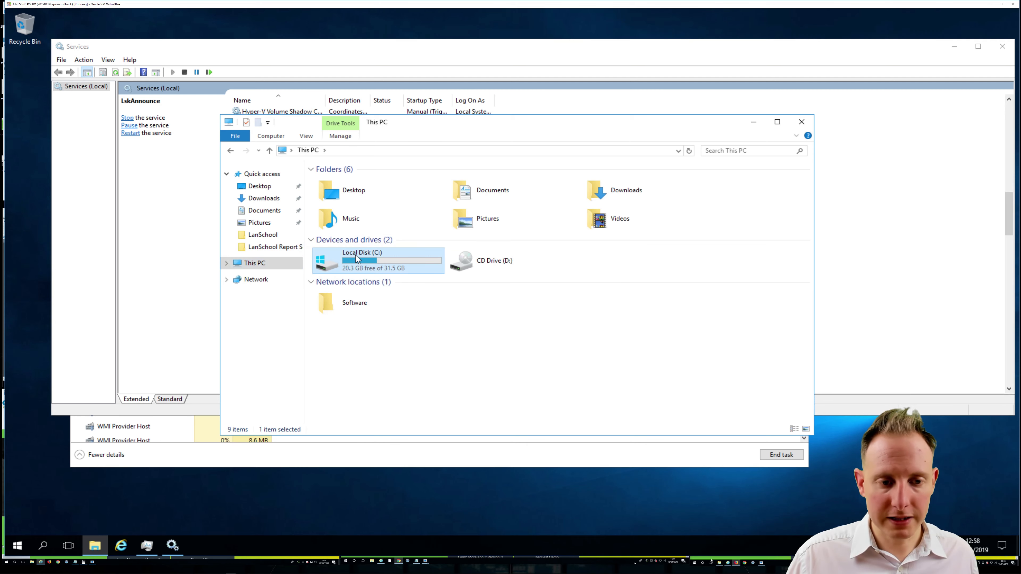
double_click(356, 255)
click(363, 212)
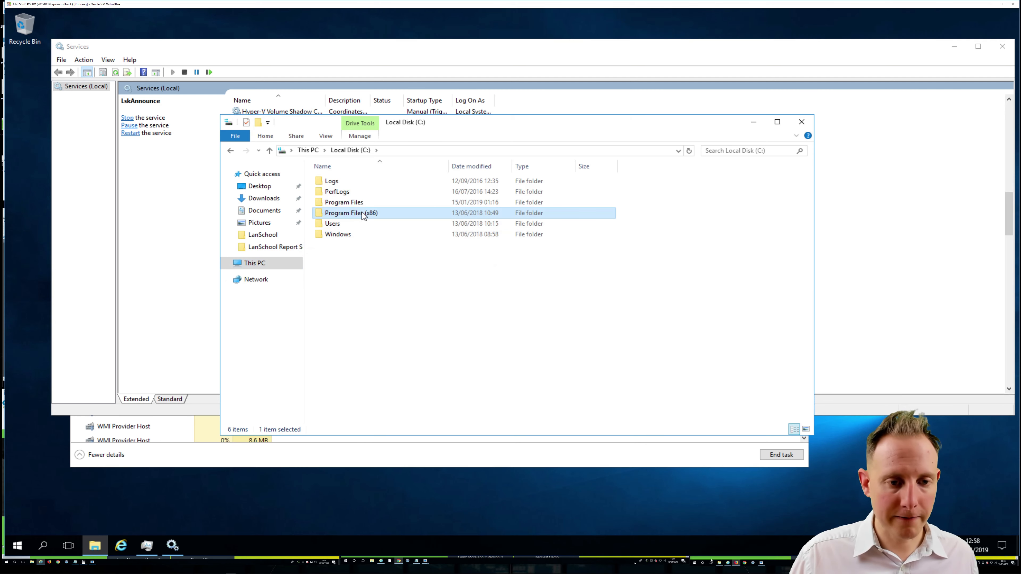
double_click(361, 211)
double_click(394, 205)
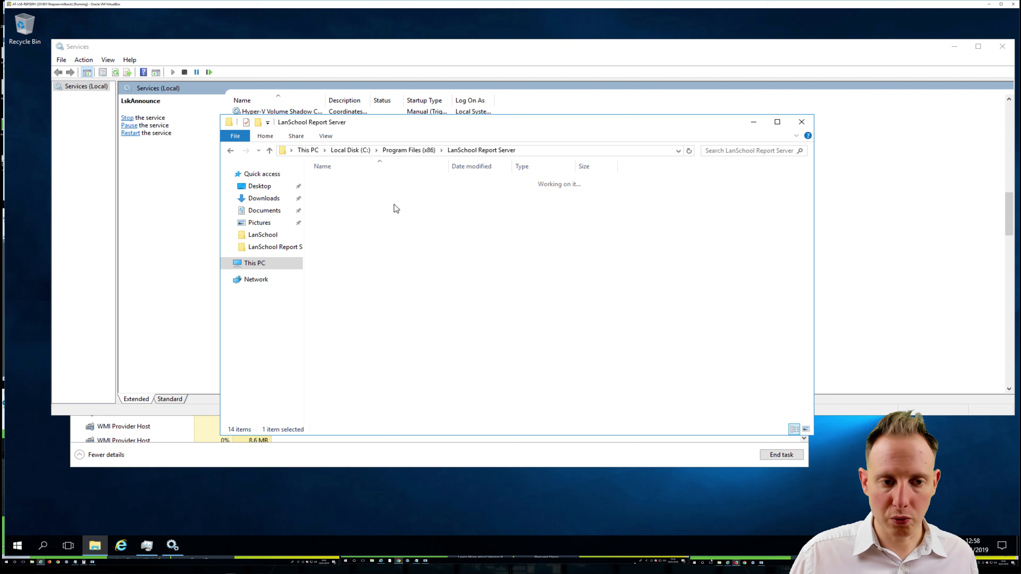
Find the ReportServer application in the LanSchool Report Server folder, check its available run options, and close the folder window.
scroll(665, 286, down, 20)
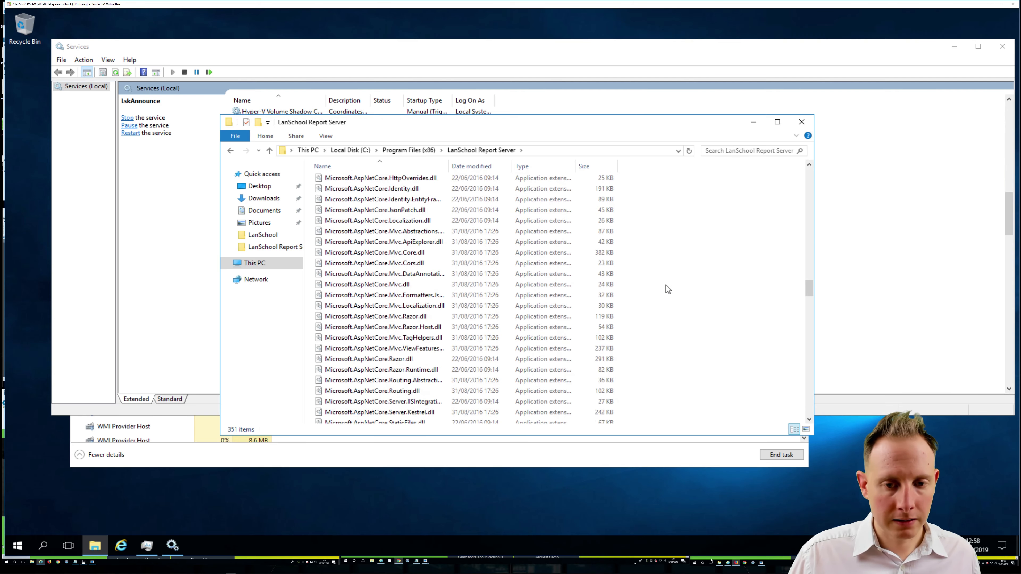
scroll(668, 289, down, 20)
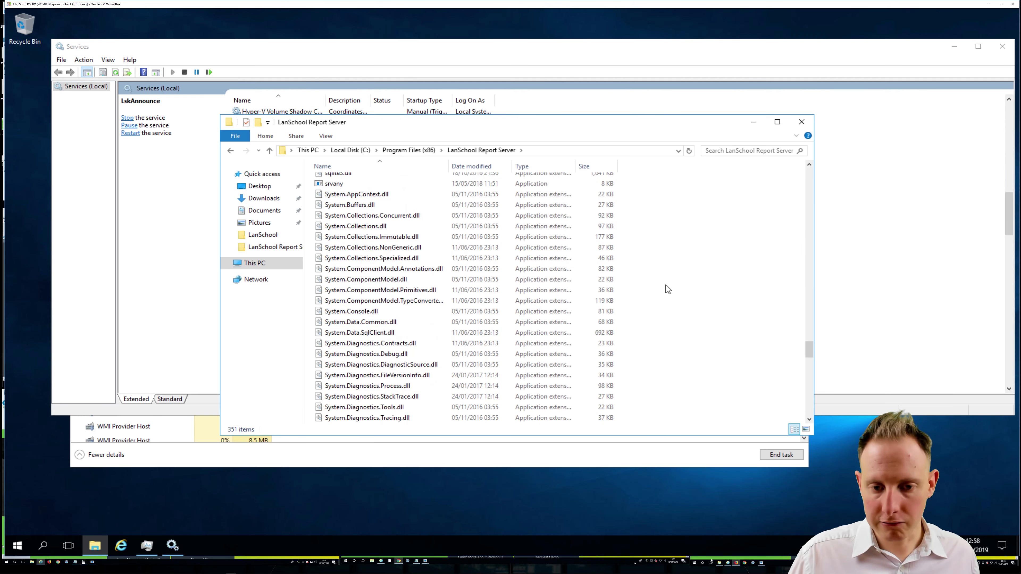
scroll(667, 288, up, 4)
scroll(659, 287, up, 1)
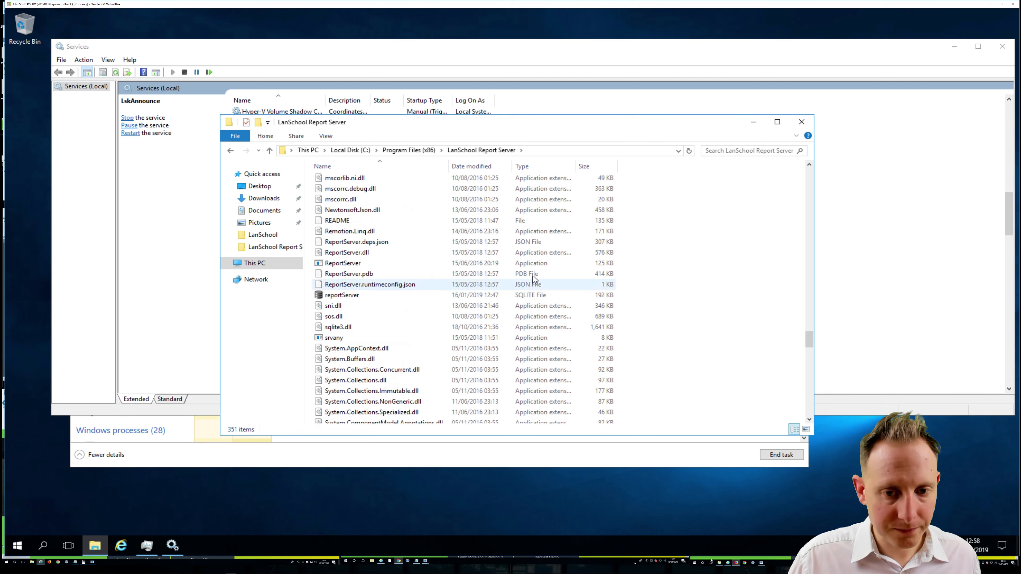
click(384, 266)
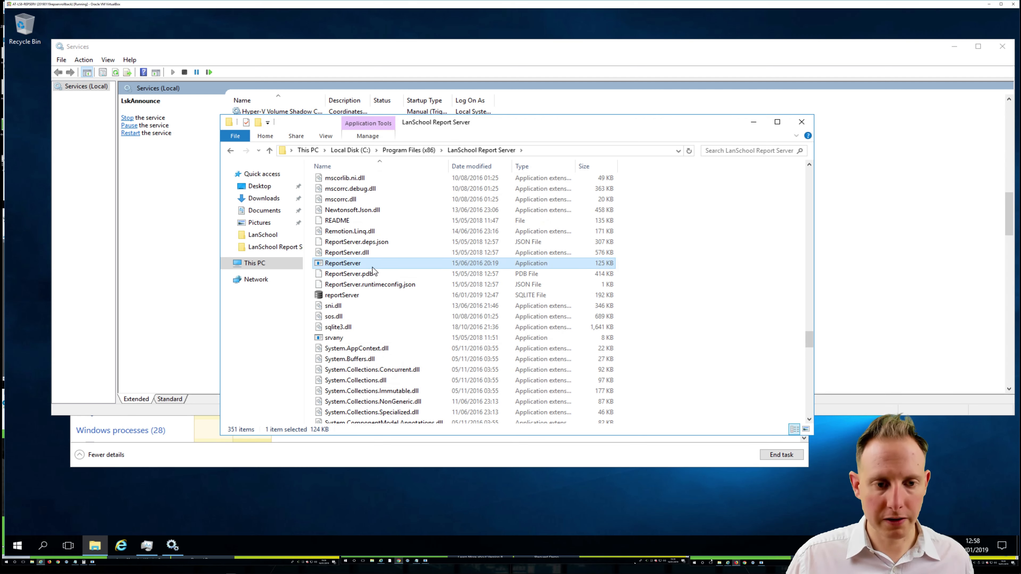
right_click(373, 269)
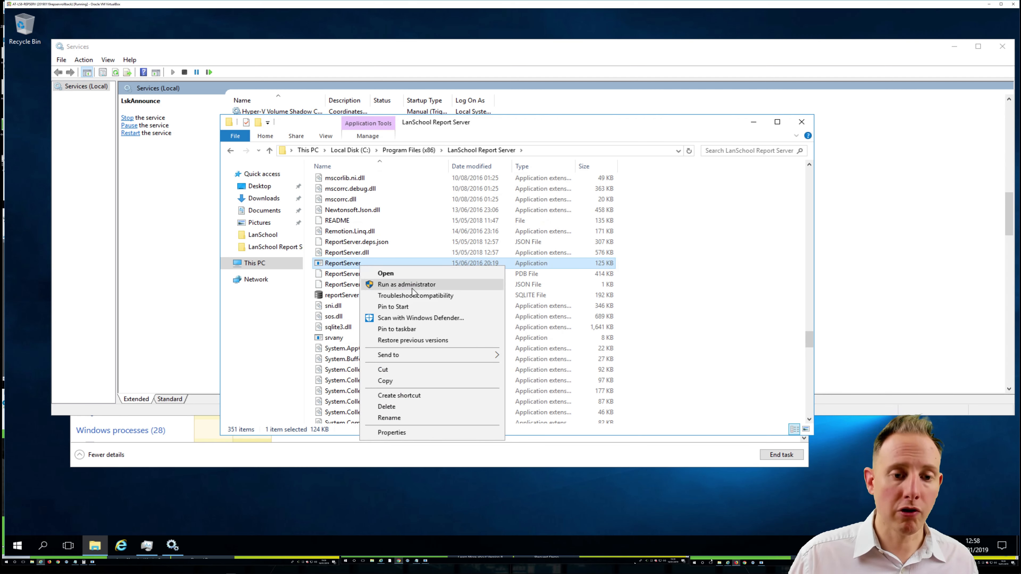
click(681, 297)
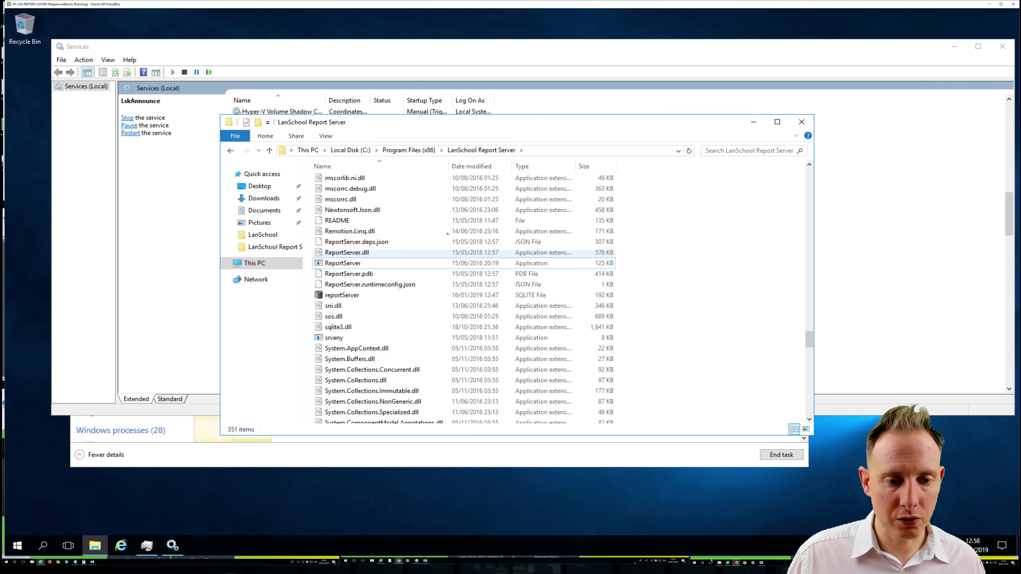
click(802, 121)
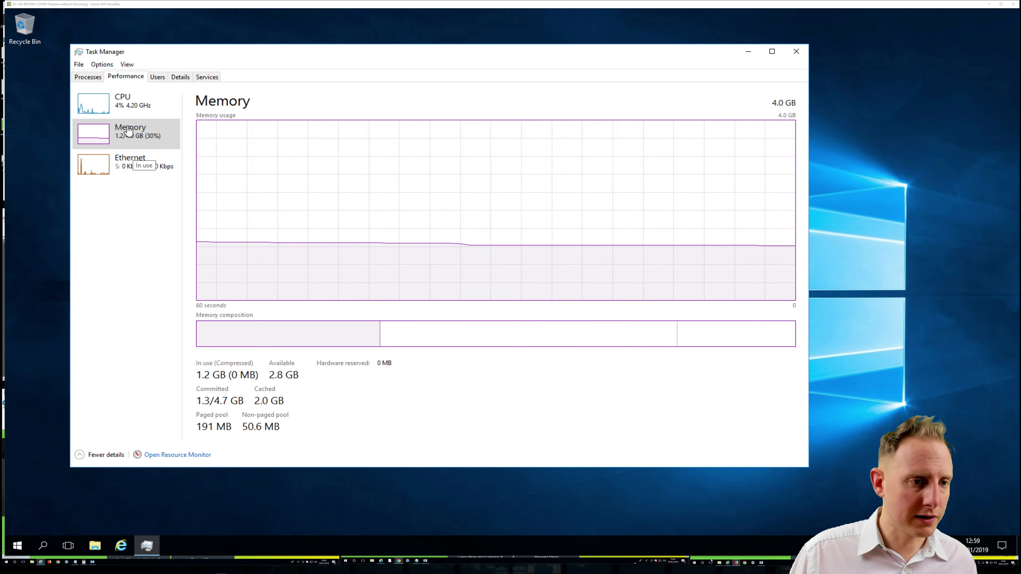
Review the server's CPU and Ethernet performance in Task Manager, and close Task Manager.
click(125, 109)
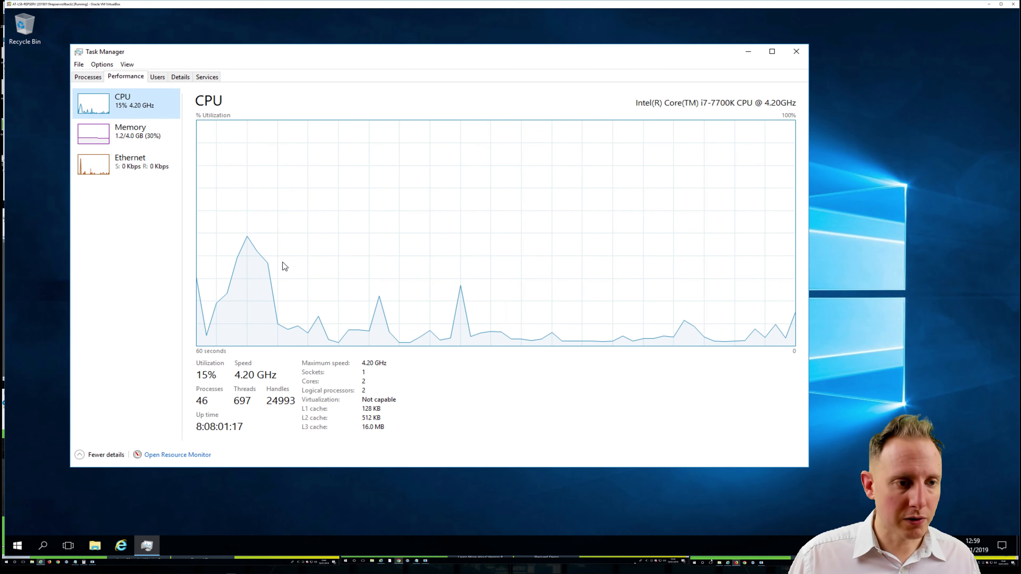
click(136, 165)
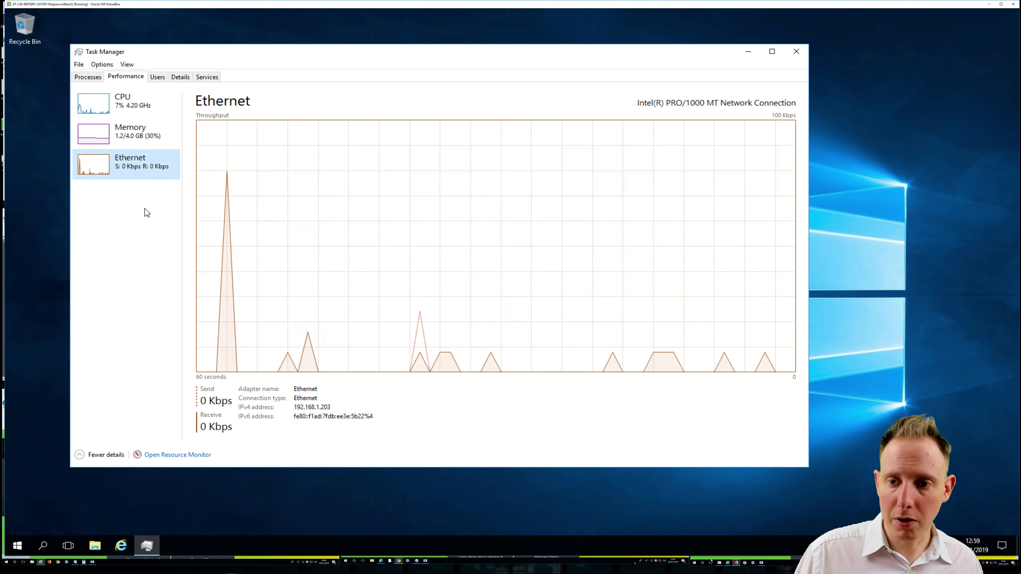
click(795, 51)
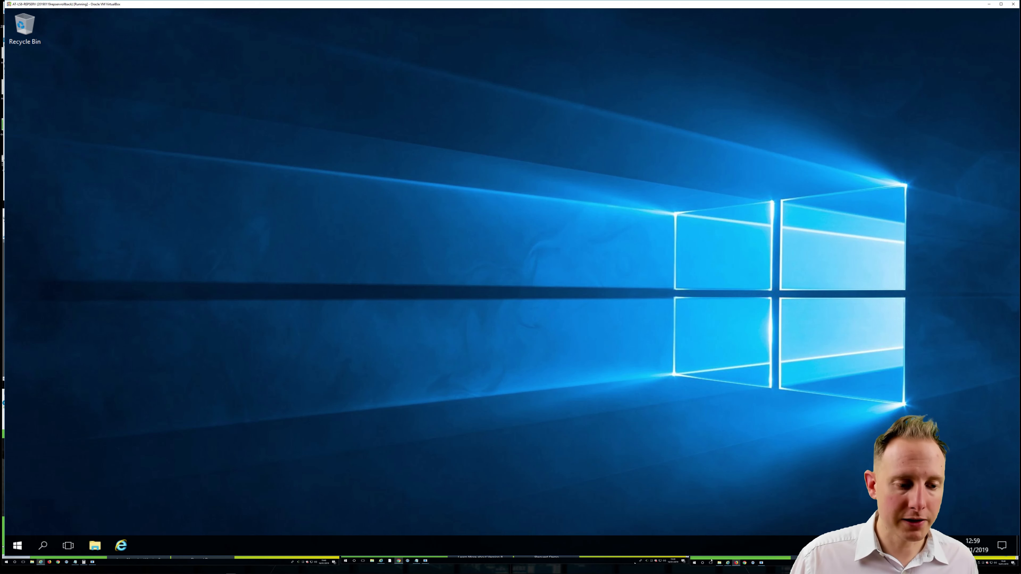
click(121, 546)
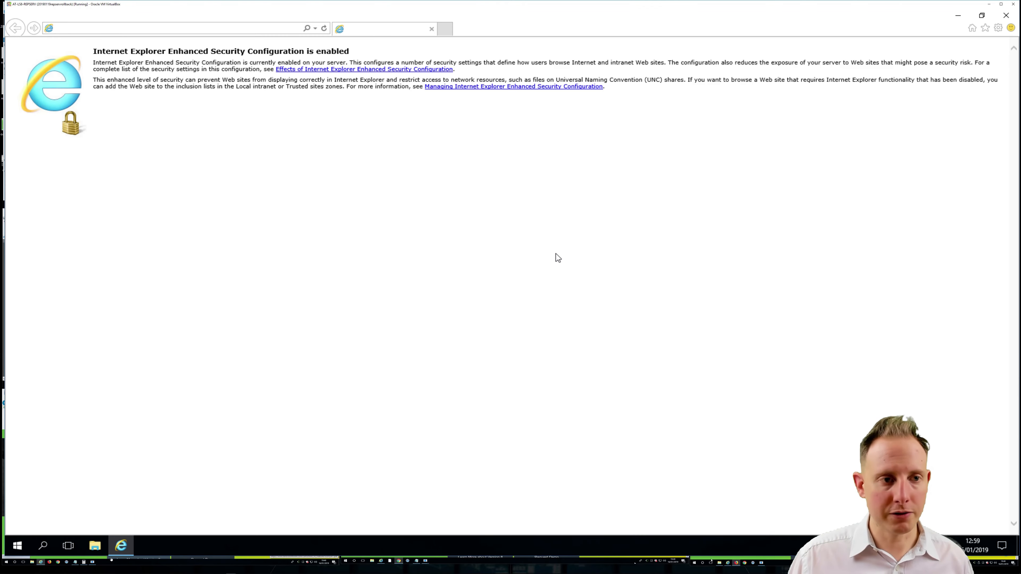
click(173, 32)
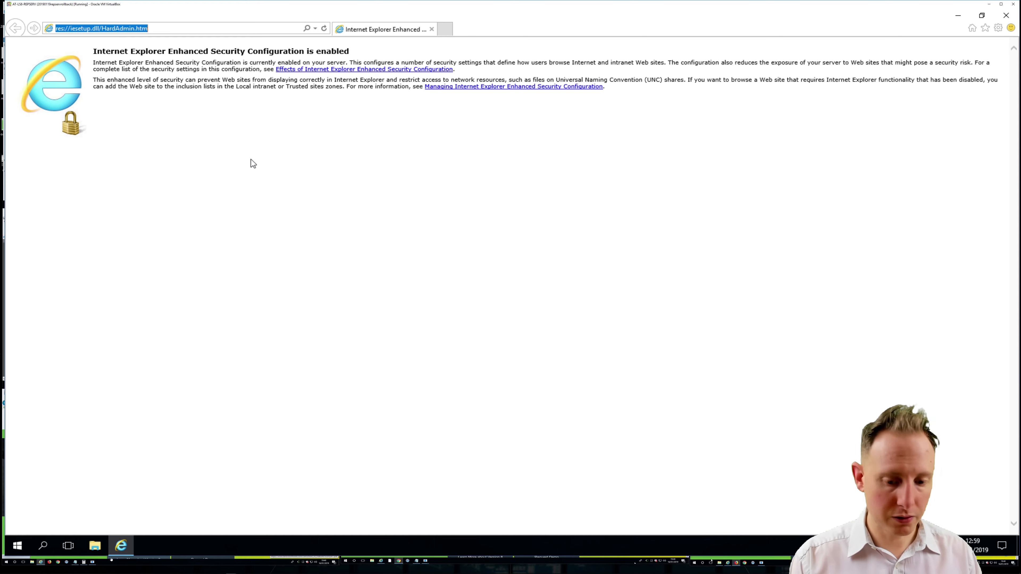
text(localhost/)
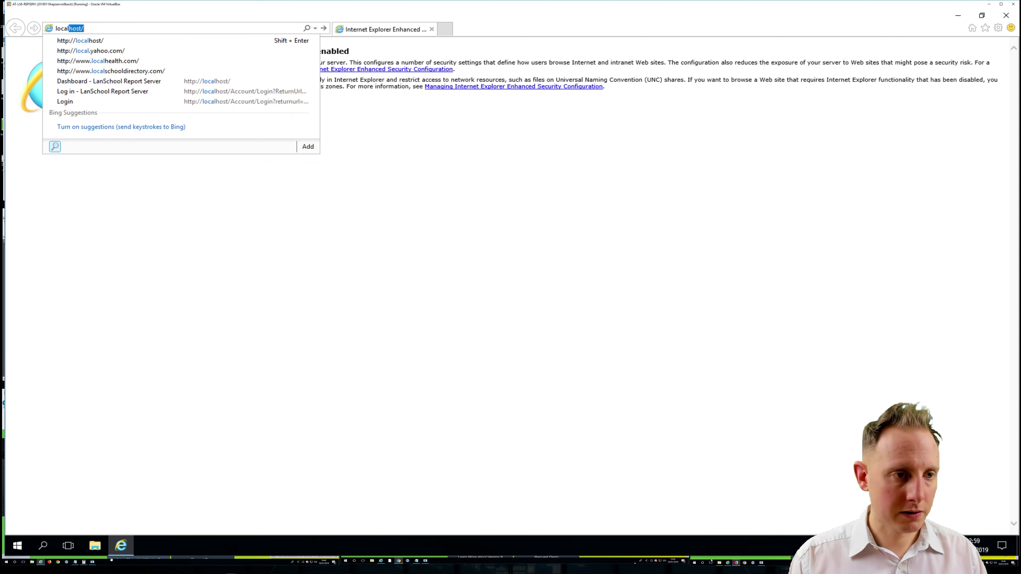
key(Down)
key(Return)
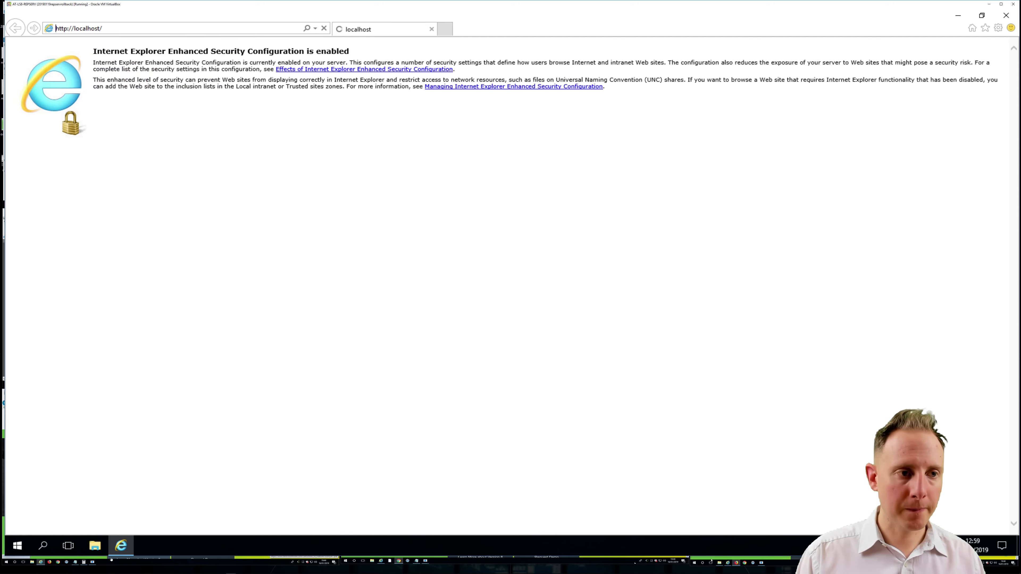